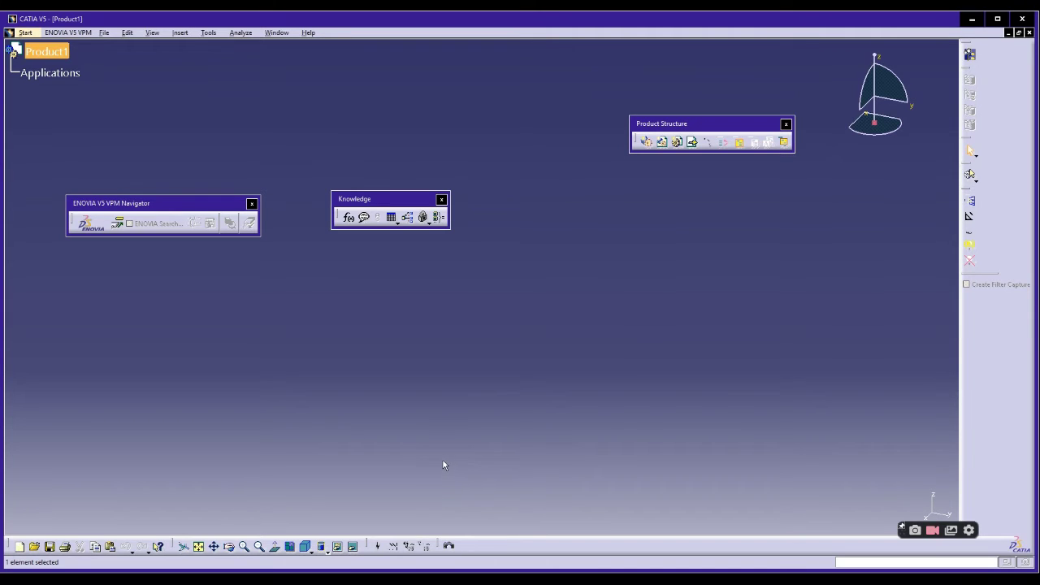
- Close the Product1 document and move the ENOVIA V5 VPM Navigator toolbar away from the Start menu area
left_click(1031, 31)
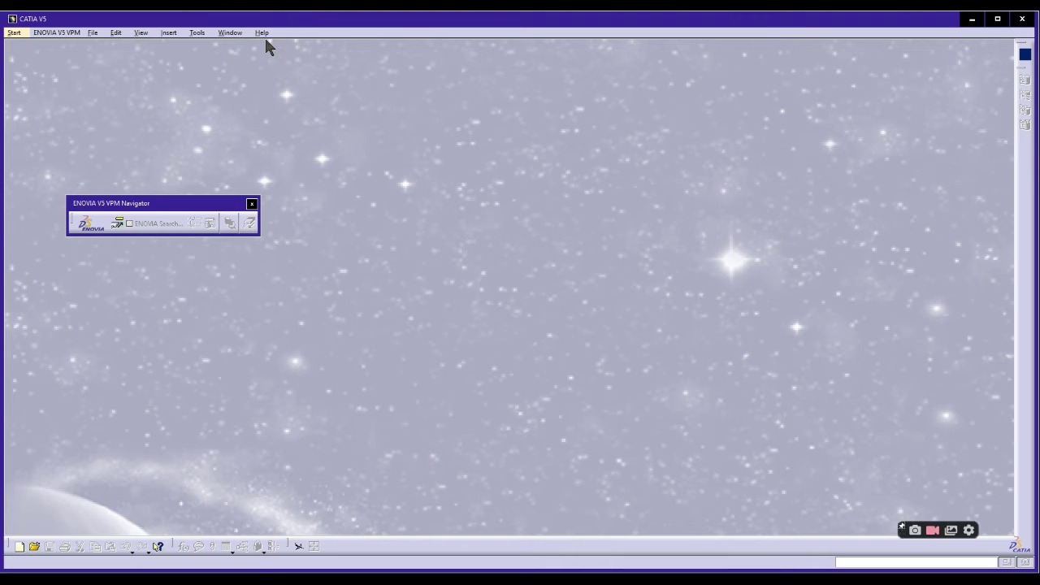
left_click_drag(153, 206, 613, 79)
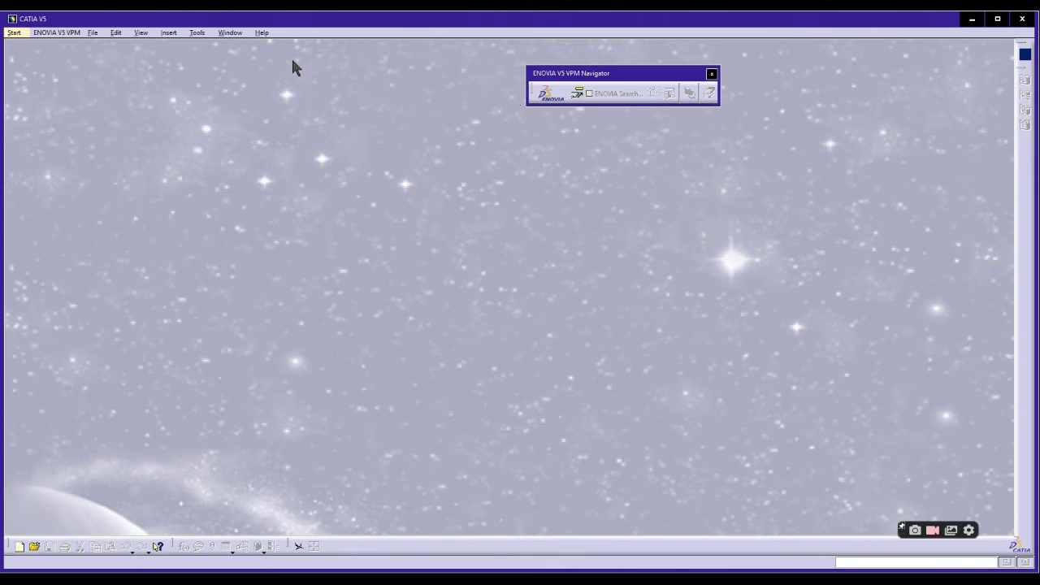
- Review the available workbench categories, including the workbenches under Mechanical Design
left_click(16, 34)
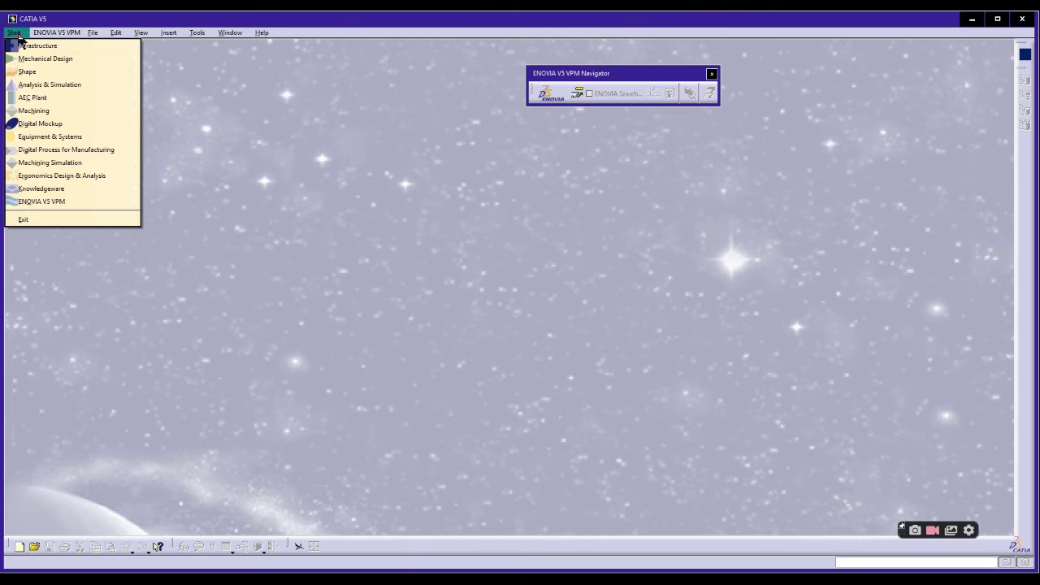
mouse_move(23, 48)
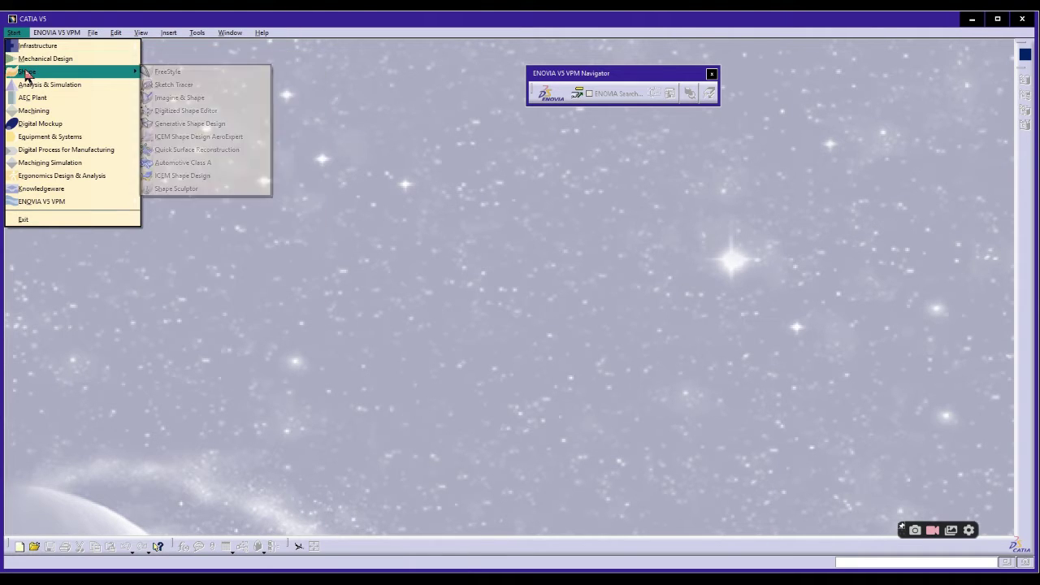
mouse_move(26, 86)
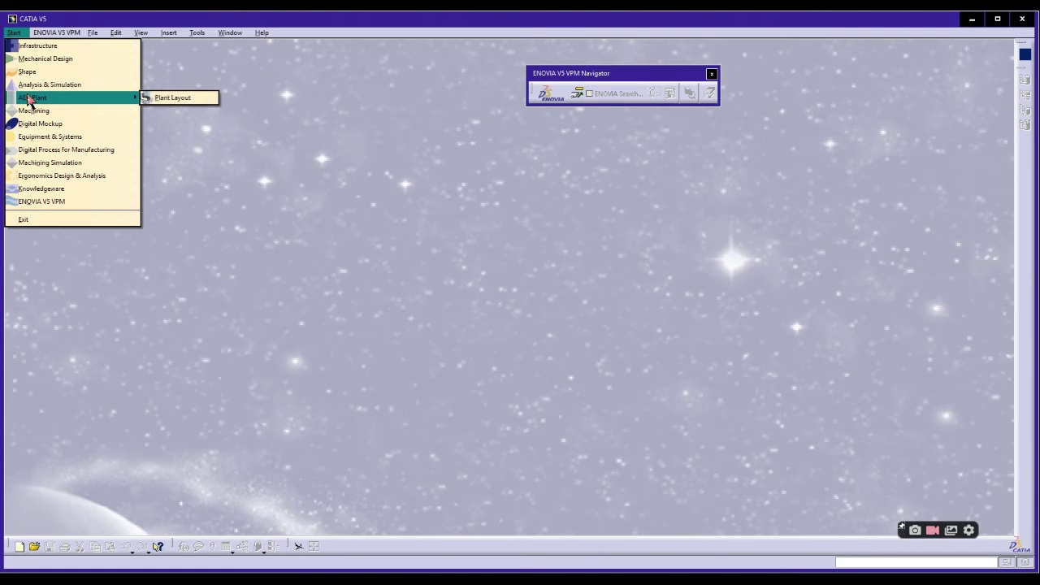
mouse_move(67, 128)
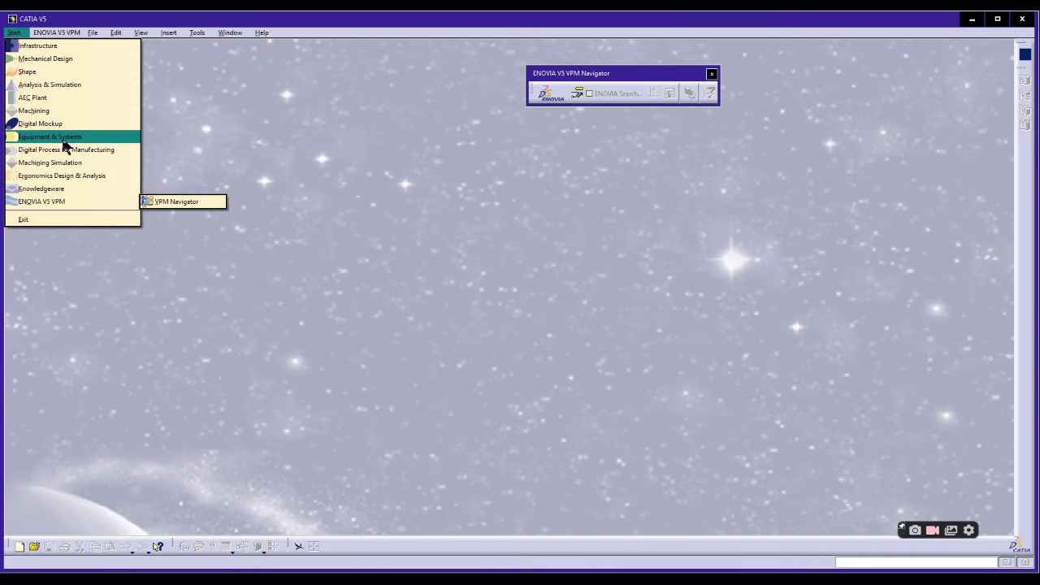
mouse_move(69, 66)
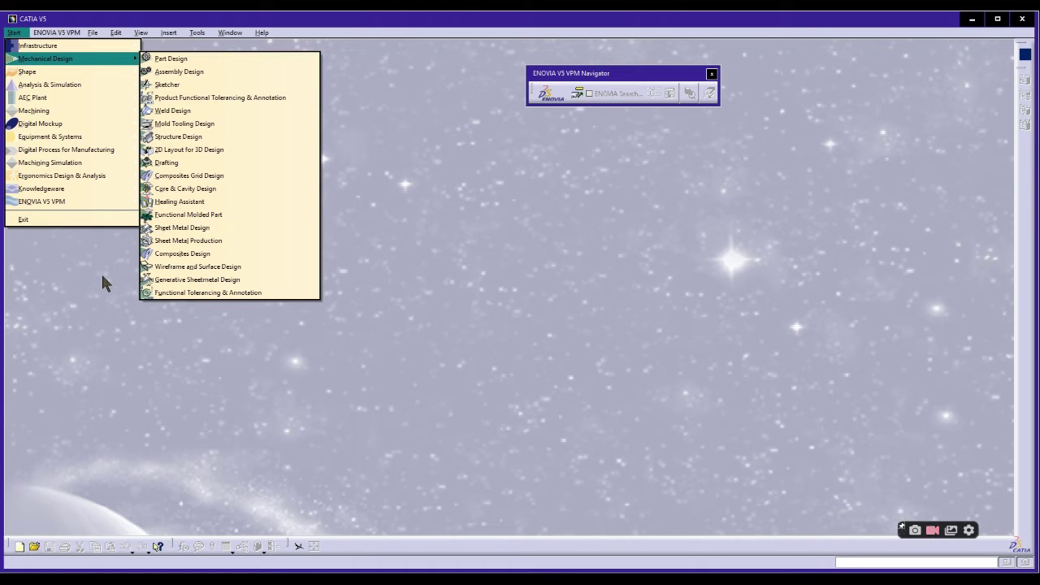
key("Escape")
key("Escape")
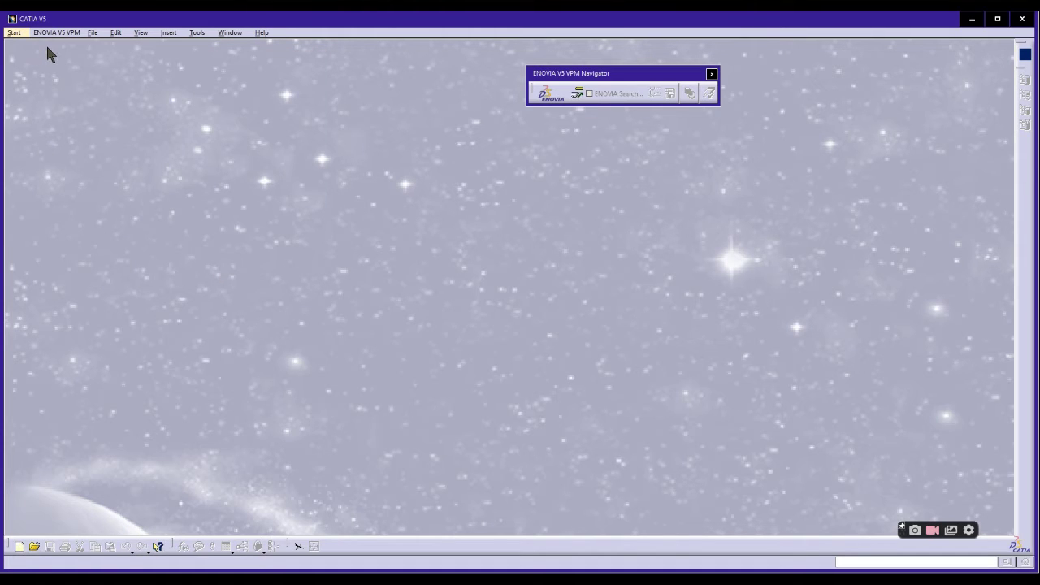
- Create a new document of type Part and move the ENOVIA V5 VPM Navigator toolbar away from the specification tree
left_click(94, 36)
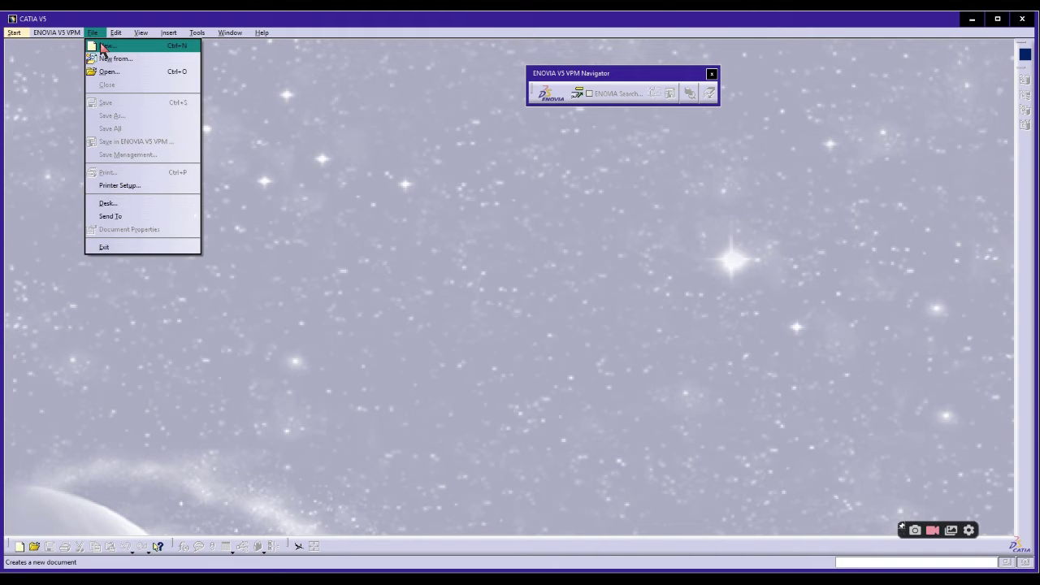
left_click(103, 46)
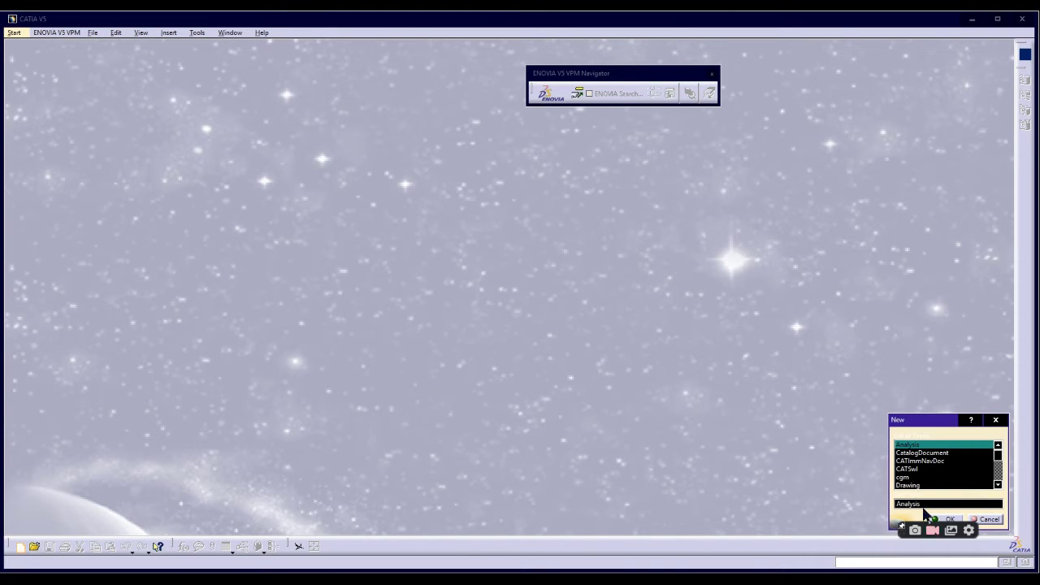
left_click_drag(929, 505, 891, 511)
key("BackSpace")
type("Part")
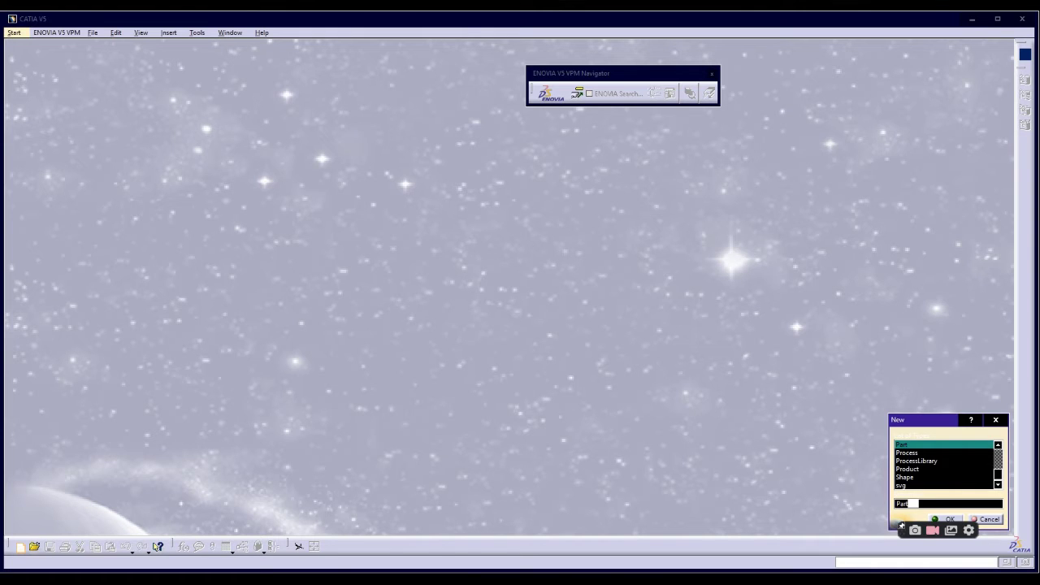
left_click(953, 518)
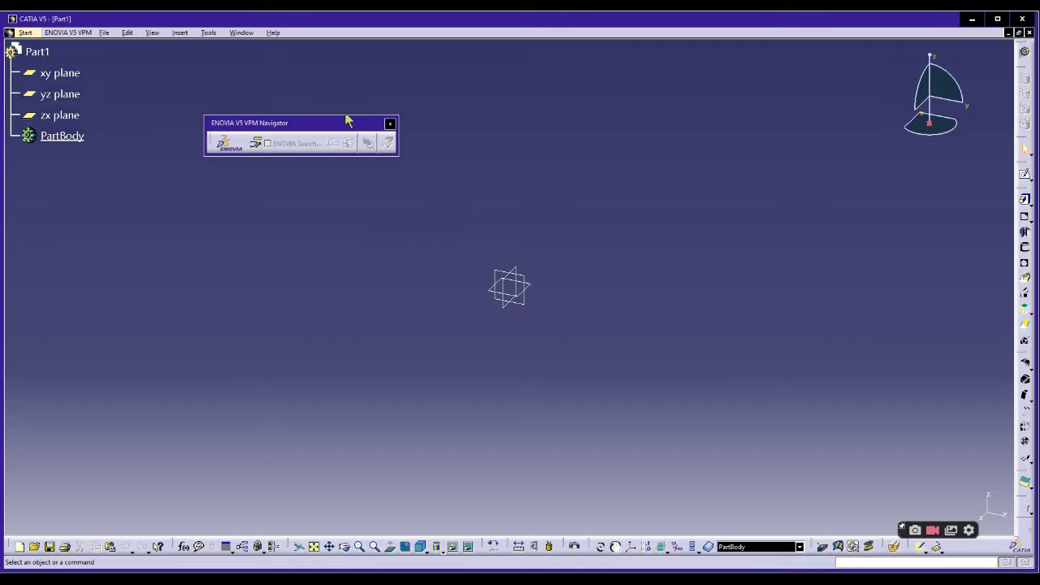
left_click_drag(314, 122, 624, 96)
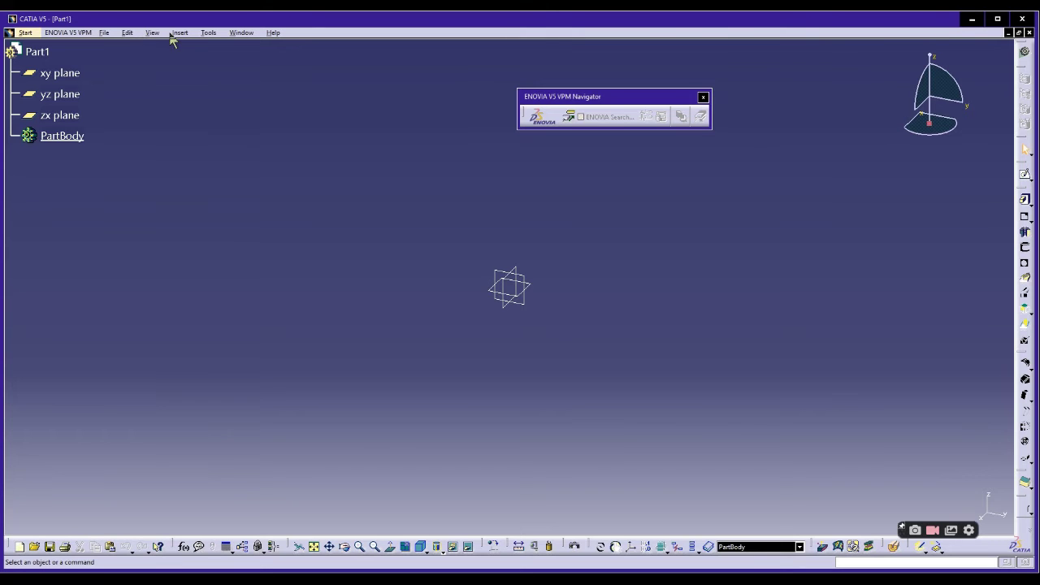
- Open the program options and move the dialog so that it is fully visible
left_click(209, 33)
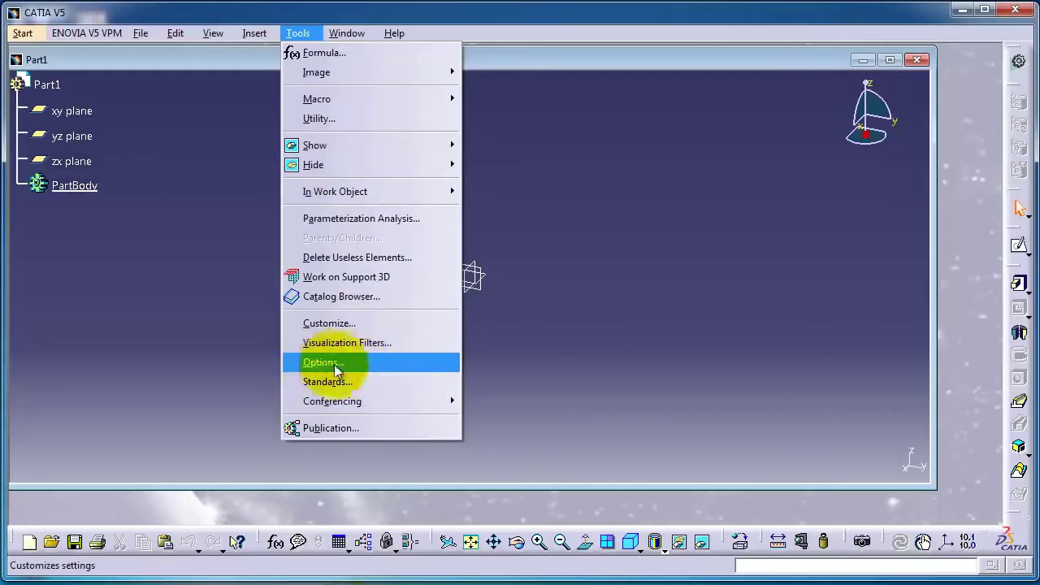
left_click(339, 362)
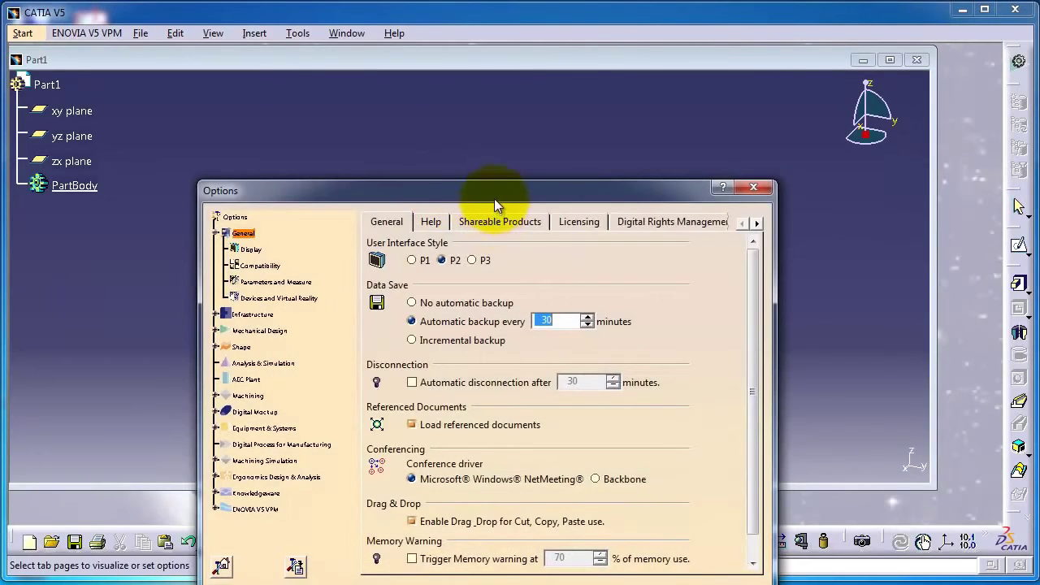
left_click_drag(494, 198, 499, 118)
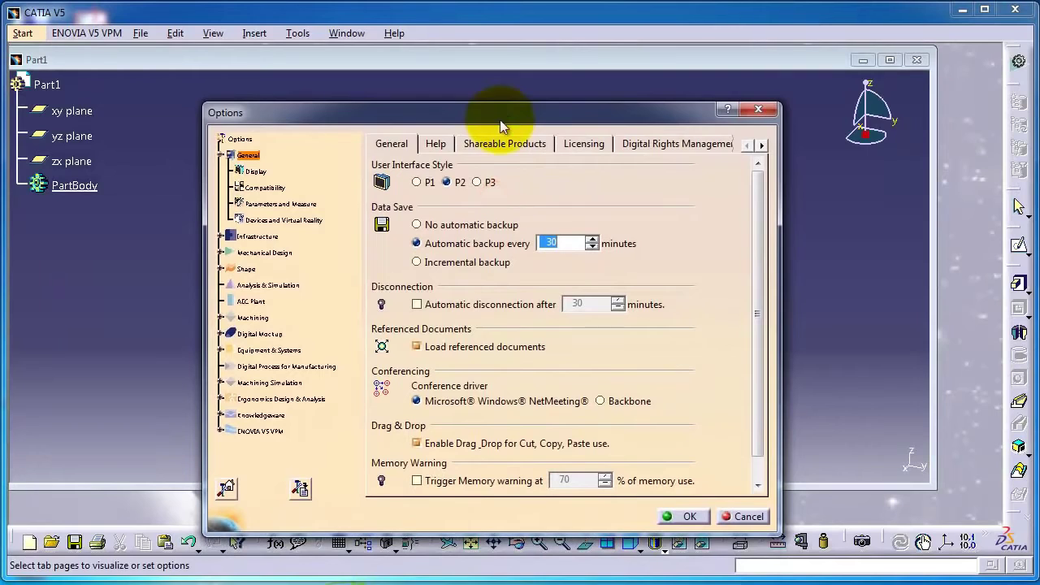
left_click(336, 158)
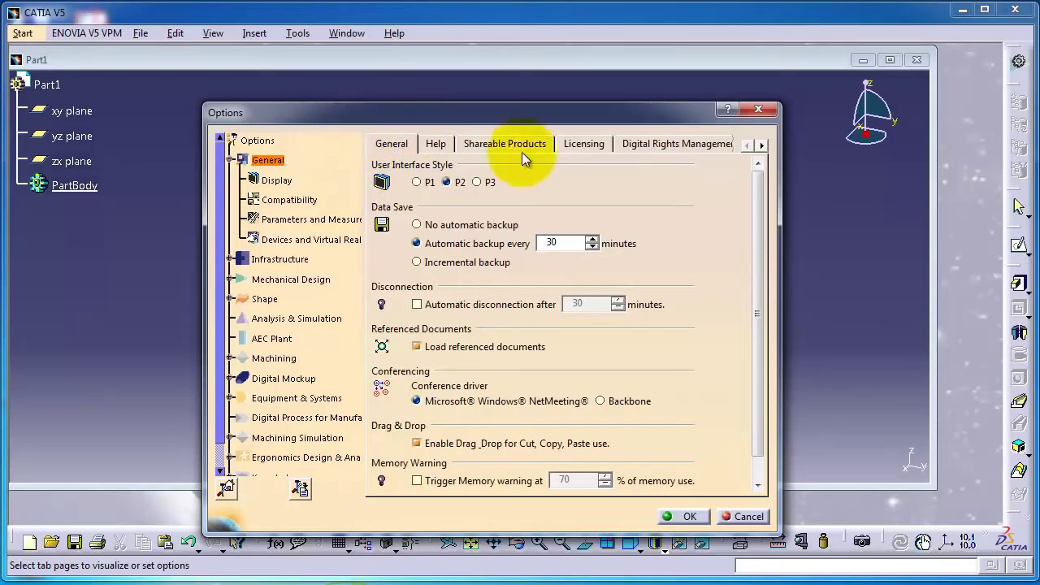
- Examine the range of setting pages offered in the General category of the options
left_click(763, 144)
left_click(763, 145)
left_click(762, 145)
left_click(762, 145)
left_click(763, 144)
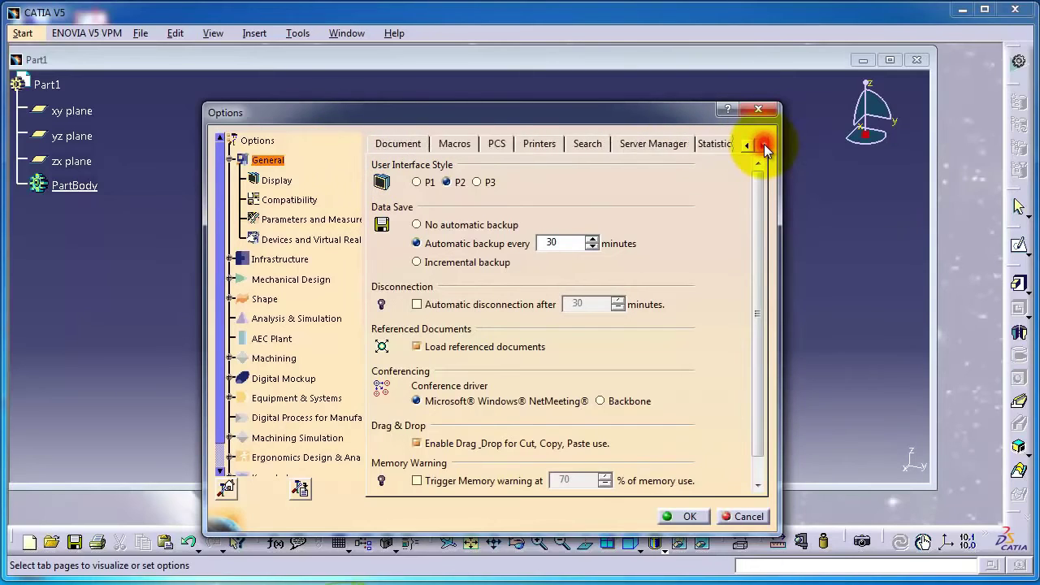
left_click(763, 144)
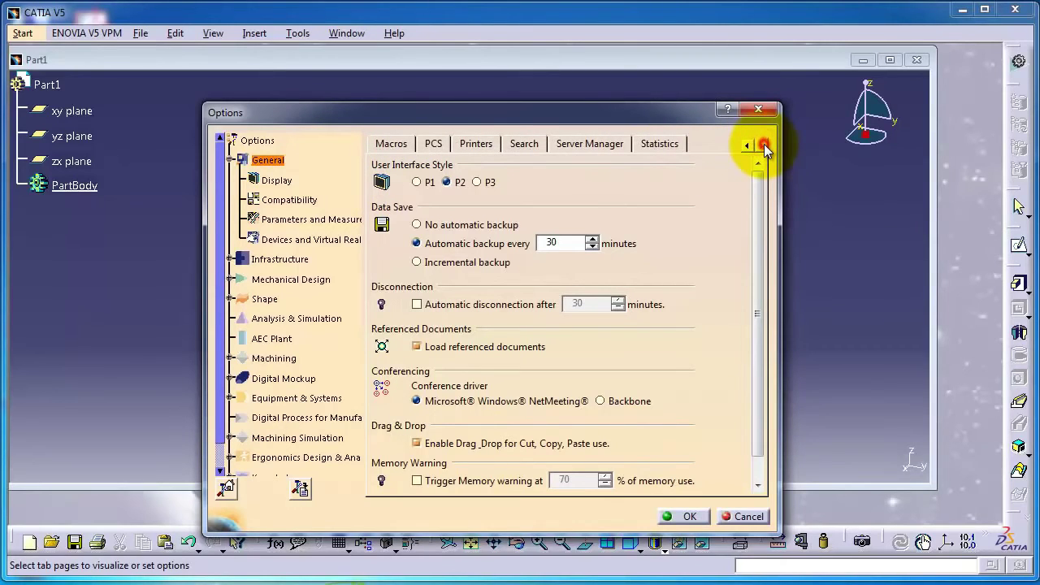
left_click(747, 144)
left_click(746, 144)
left_click(746, 145)
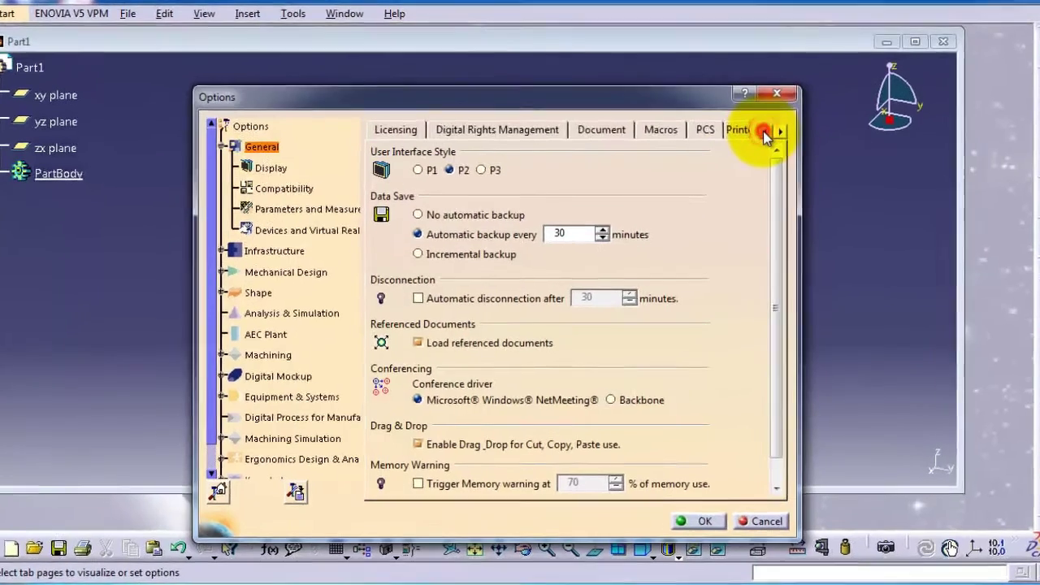
left_click(746, 145)
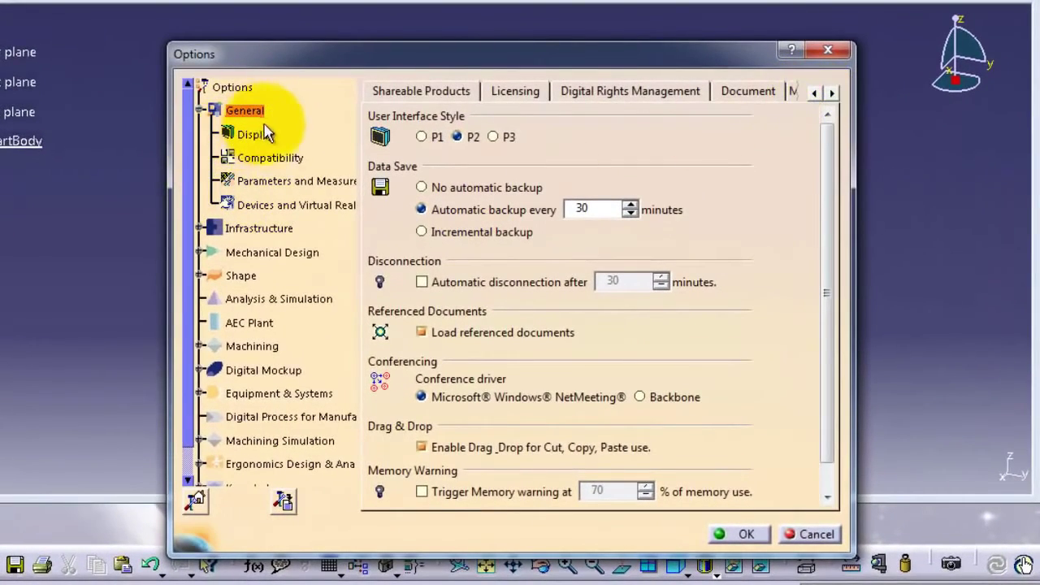
- In the Parameters and Measure unit options, try Meter (m) for length, restore Millimeter (mm) and accept the options
left_click(262, 183)
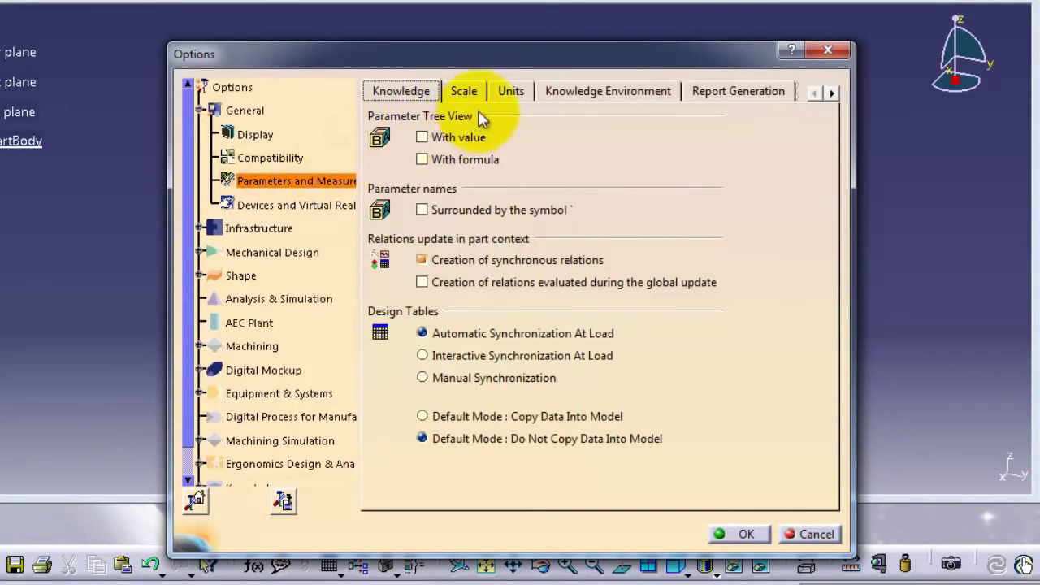
left_click(504, 92)
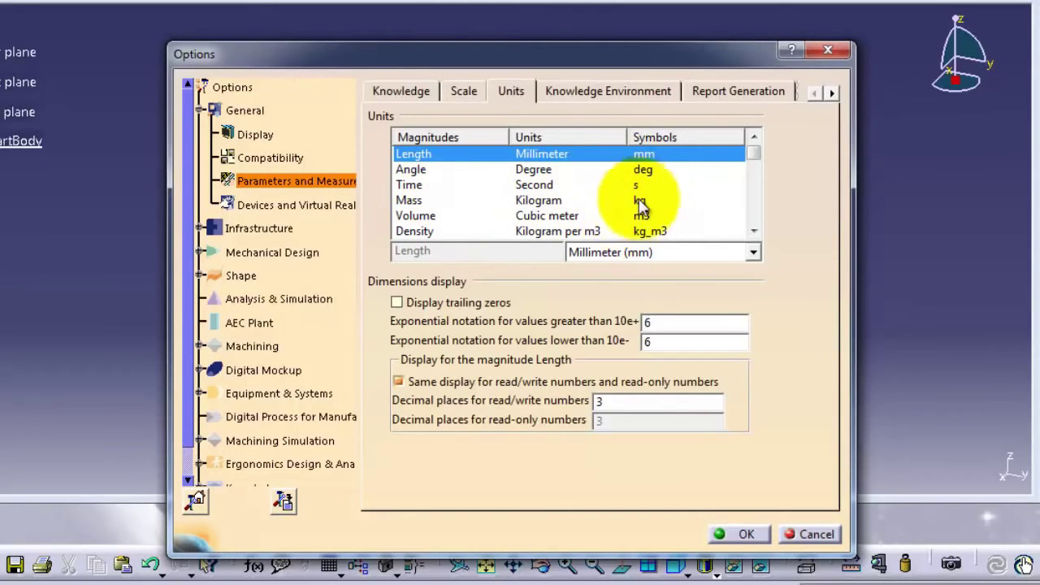
left_click(679, 253)
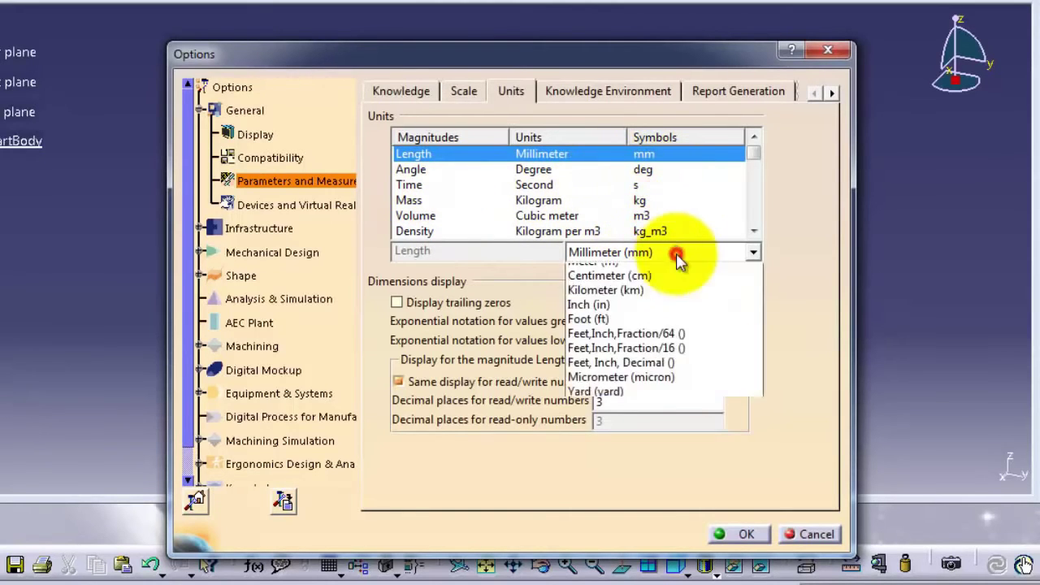
left_click(642, 289)
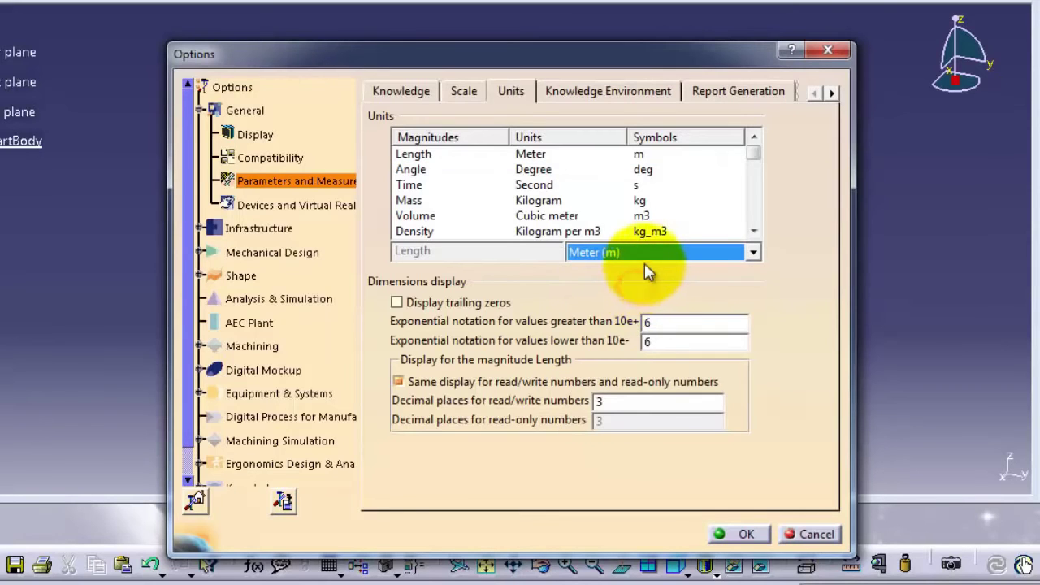
left_click(648, 253)
left_click(636, 273)
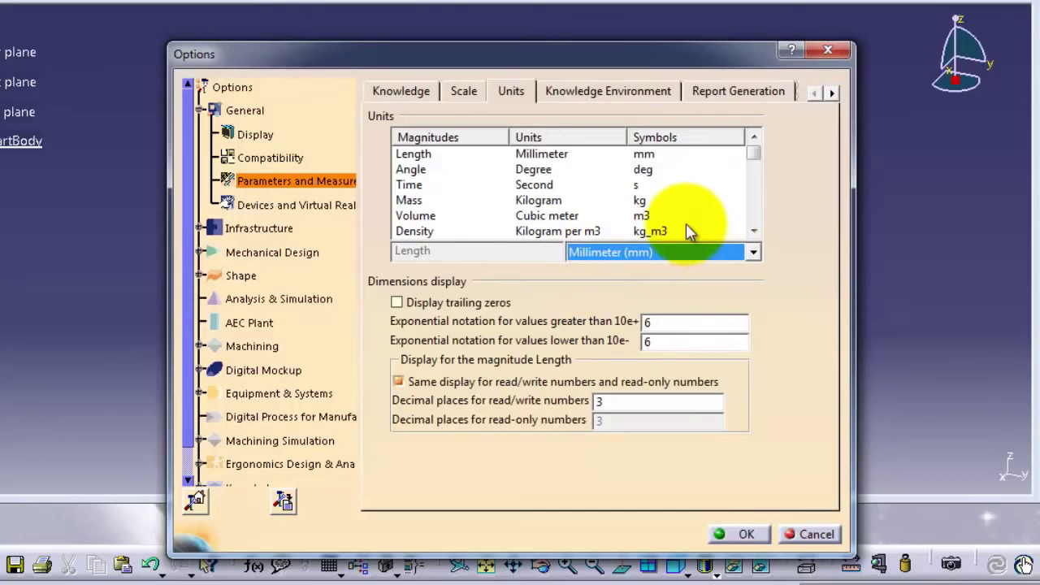
left_click(735, 533)
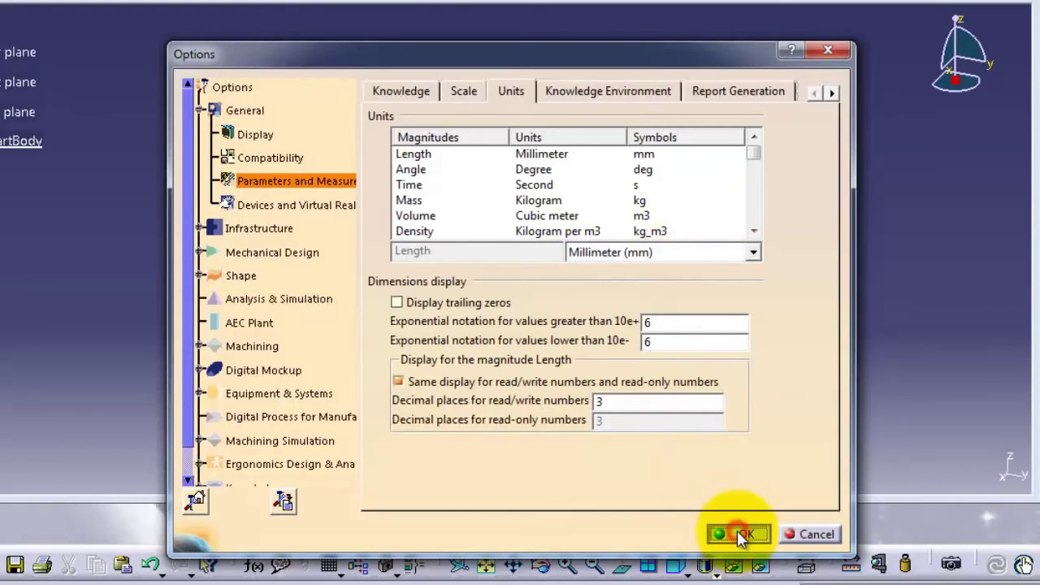
- Start a new sketch on the xy plane of the part
left_click(208, 32)
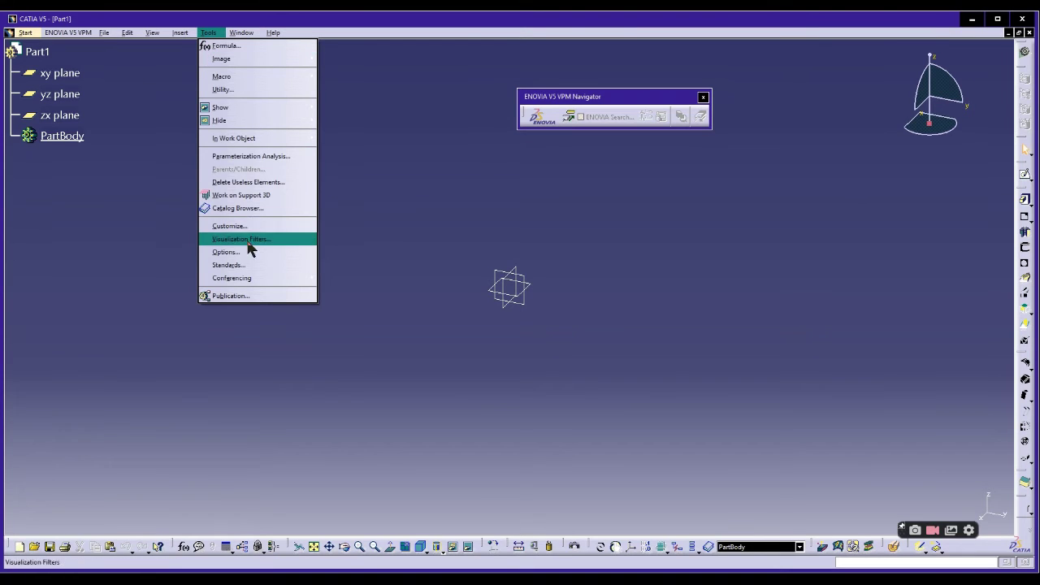
left_click(530, 286)
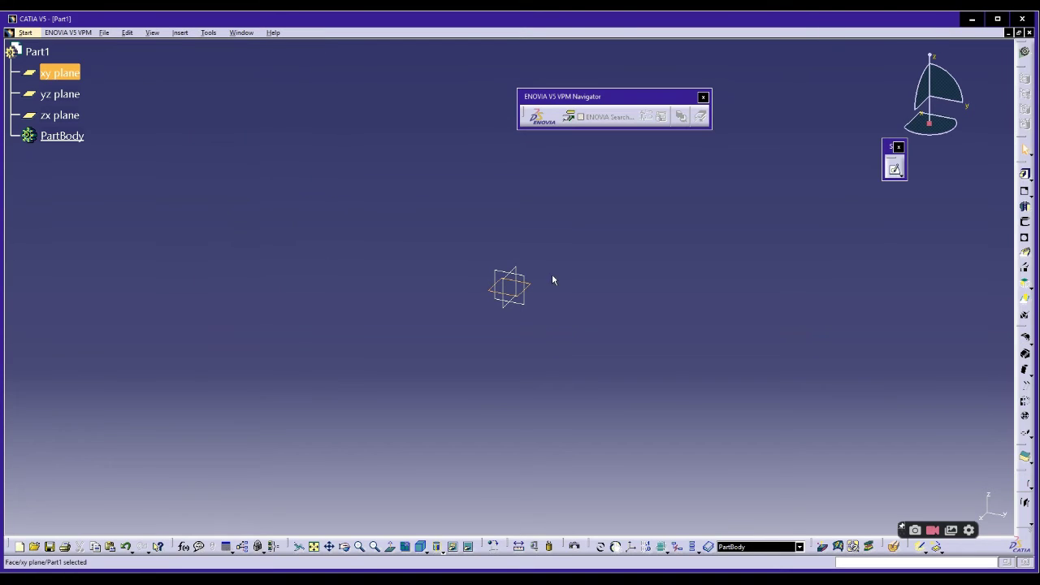
left_click(894, 172)
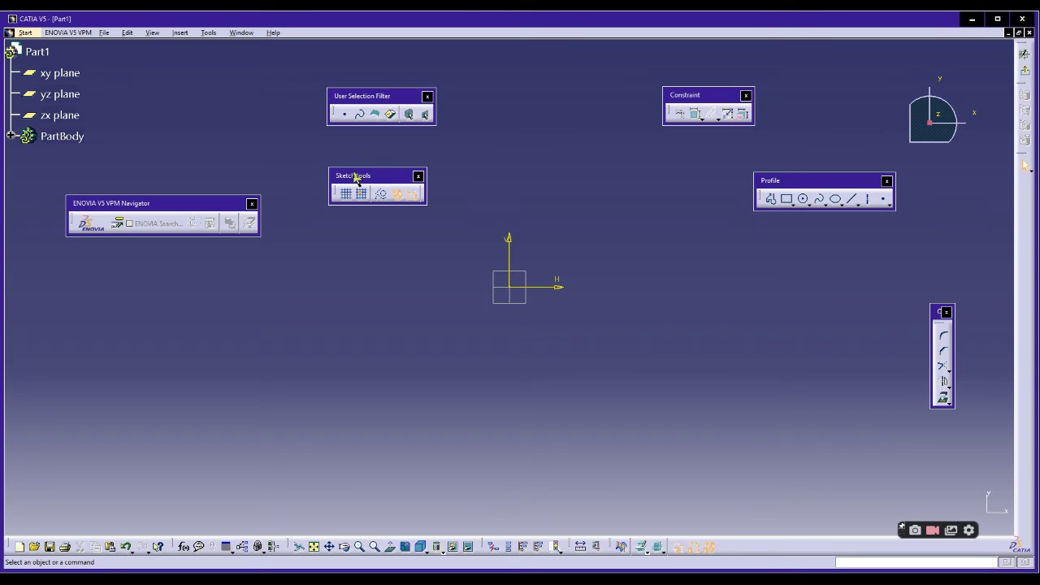
- Move the Sketch tools toolbar nearer the sketch origin, then show the sketch grid and hide it again
left_click_drag(355, 181, 323, 282)
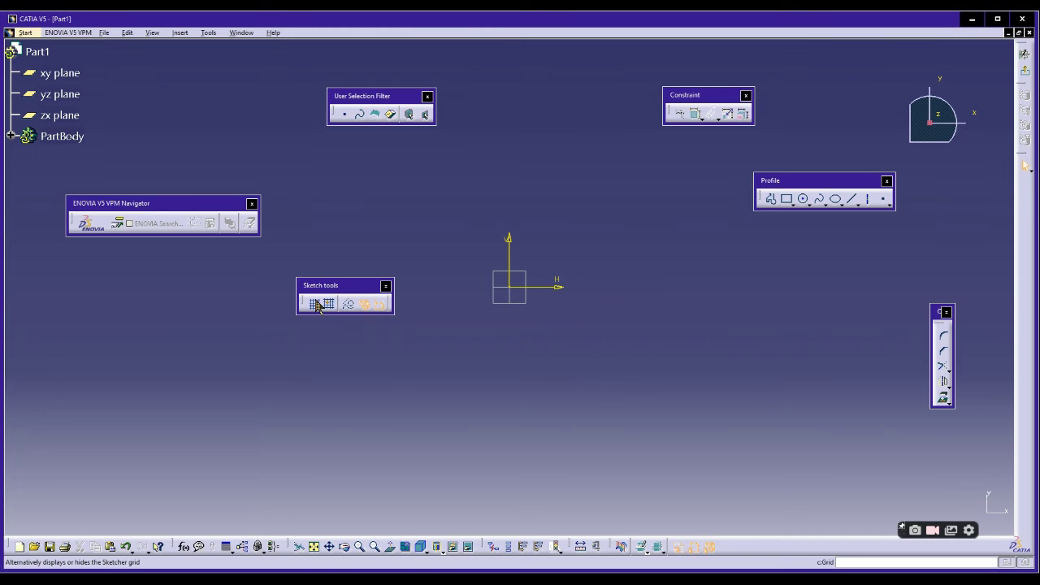
left_click(315, 304)
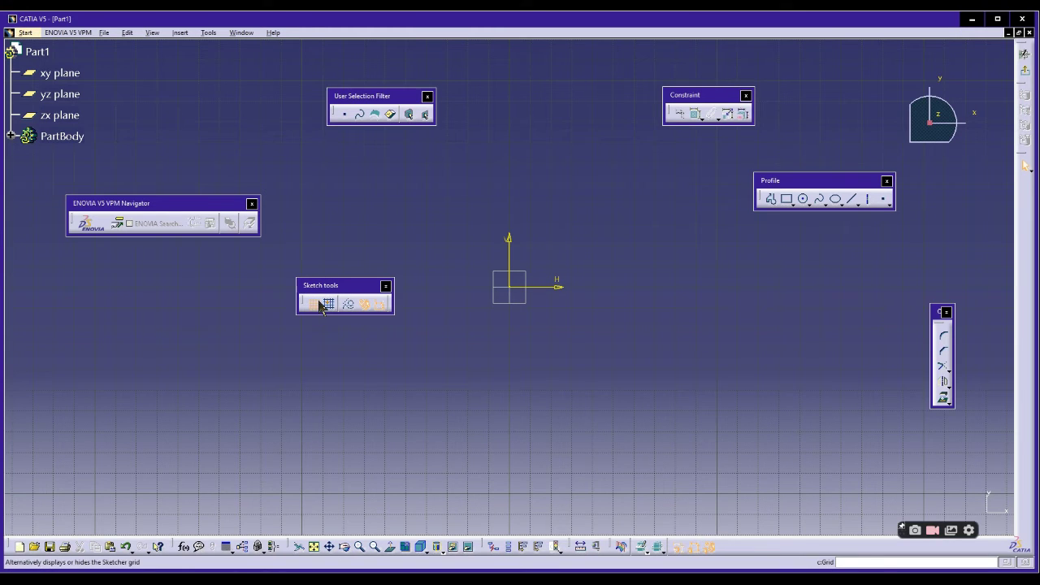
left_click(319, 305)
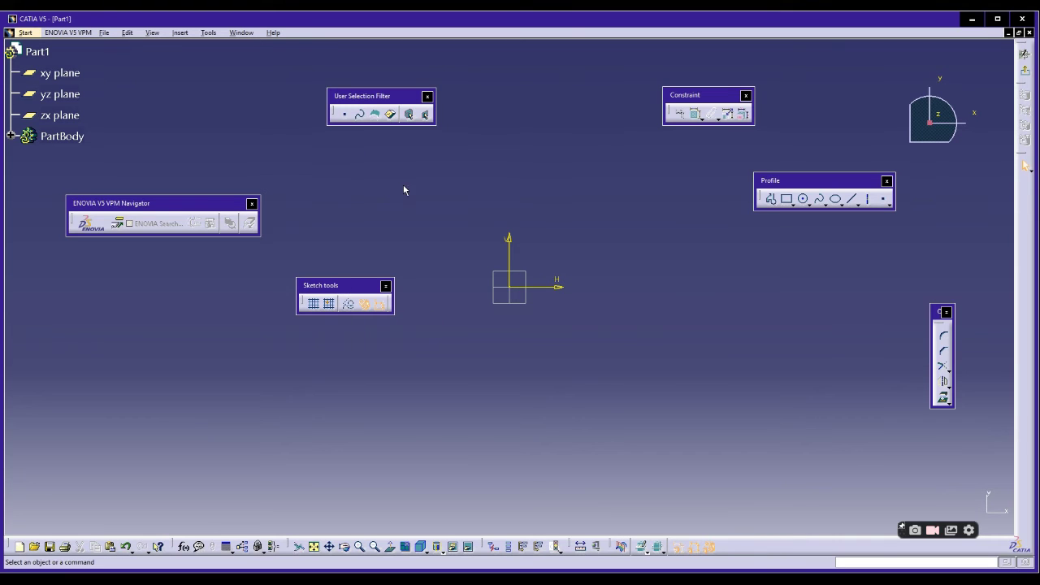
- Gather the Constraint and Profile toolbars and the vertical toolbar with the corner and chamfer tools near the sketch origin
mouse_move(689, 98)
left_mouse_down()
mouse_move(474, 349)
mouse_move(390, 357)
mouse_move(331, 341)
left_mouse_up()
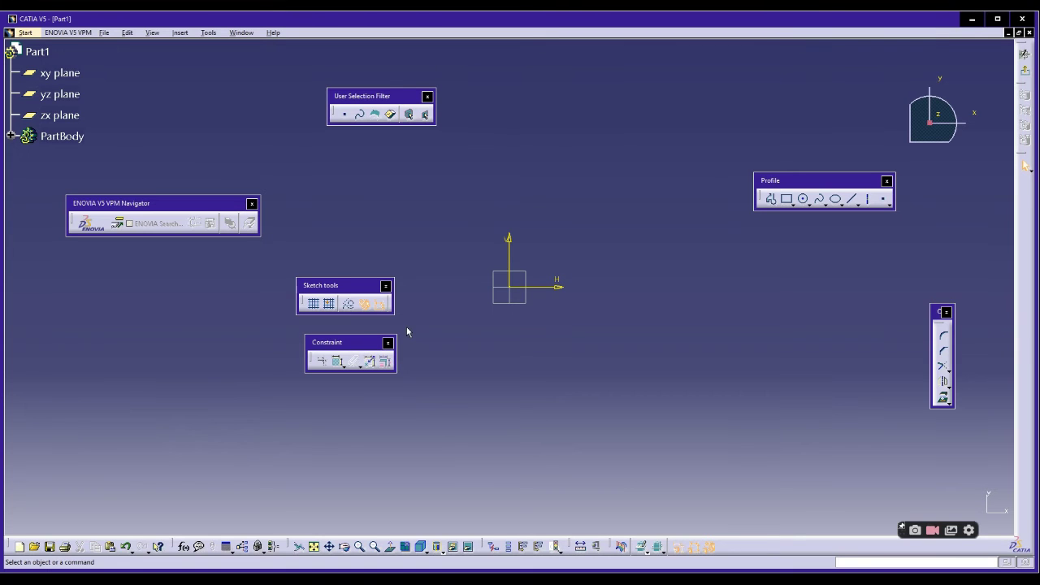
left_click_drag(780, 186, 309, 412)
left_click(844, 309)
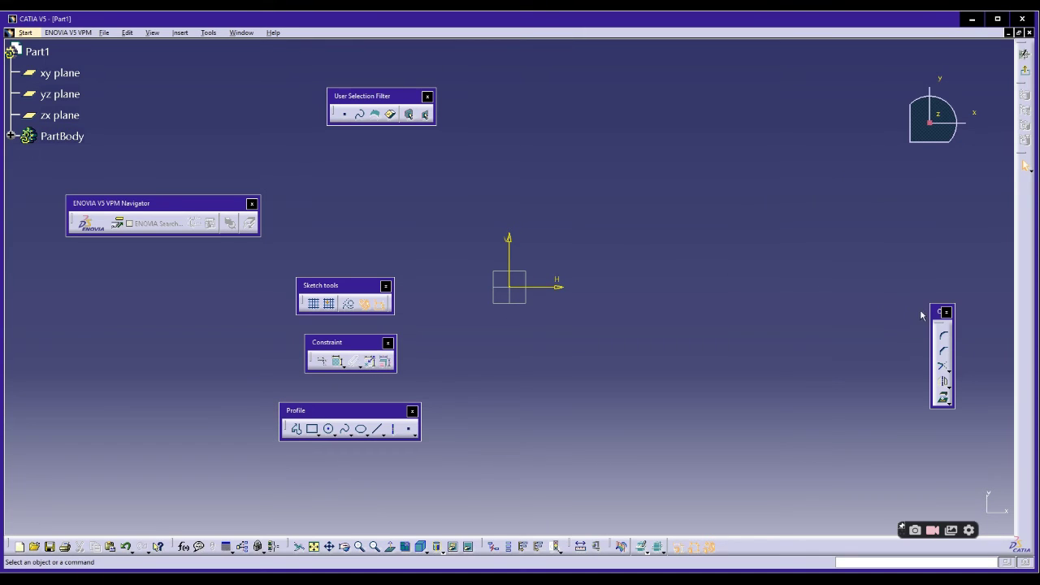
left_click_drag(939, 317, 474, 387)
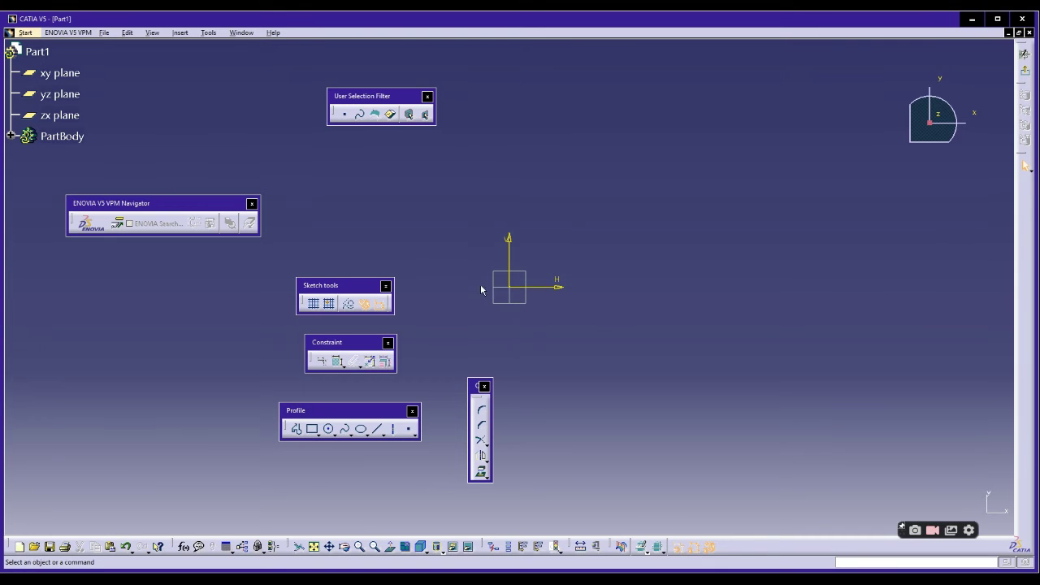
- Close the floating Sketch tools and Constraint toolbars
left_click(385, 286)
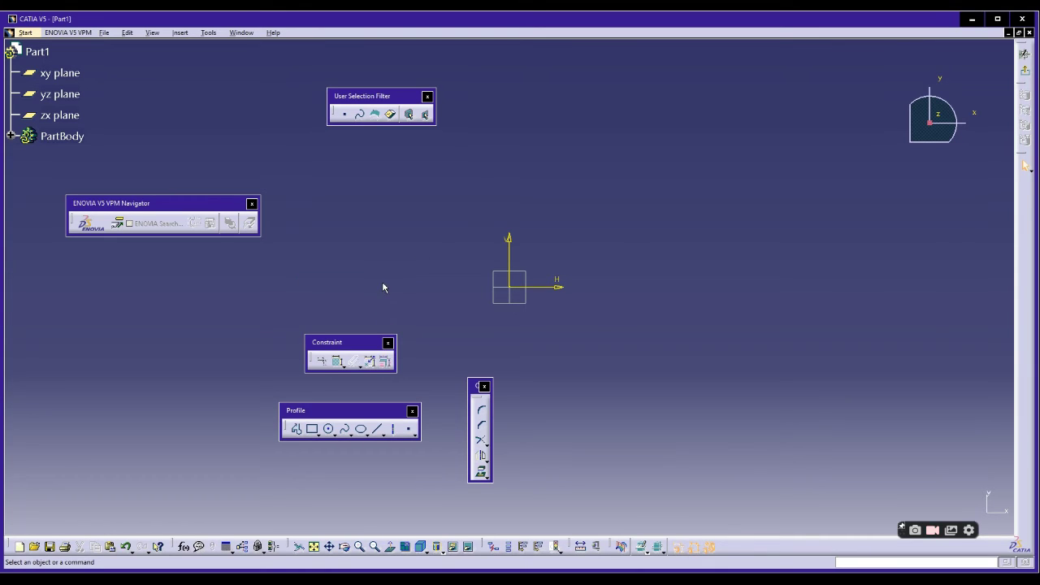
left_click(388, 343)
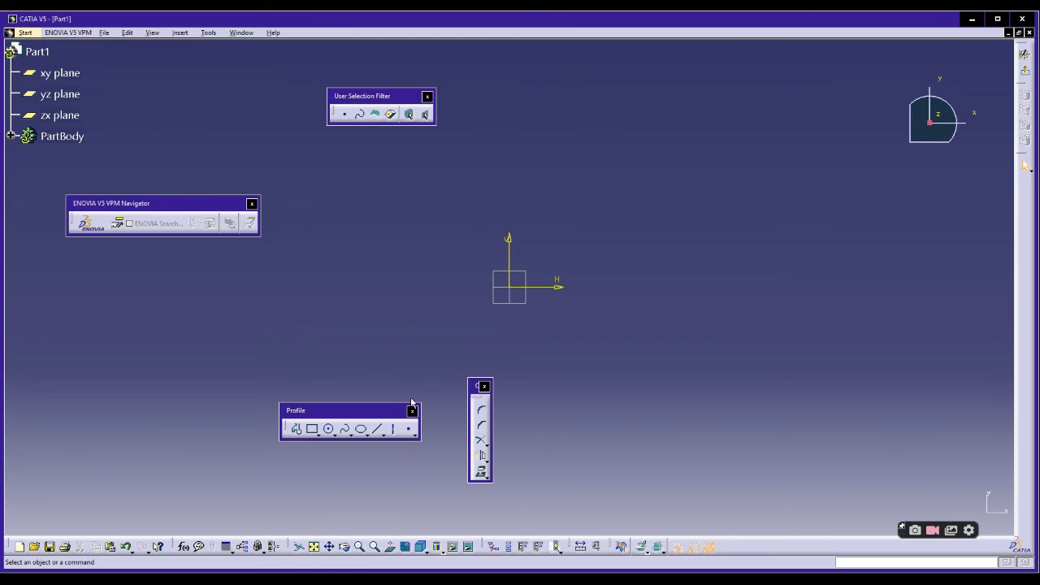